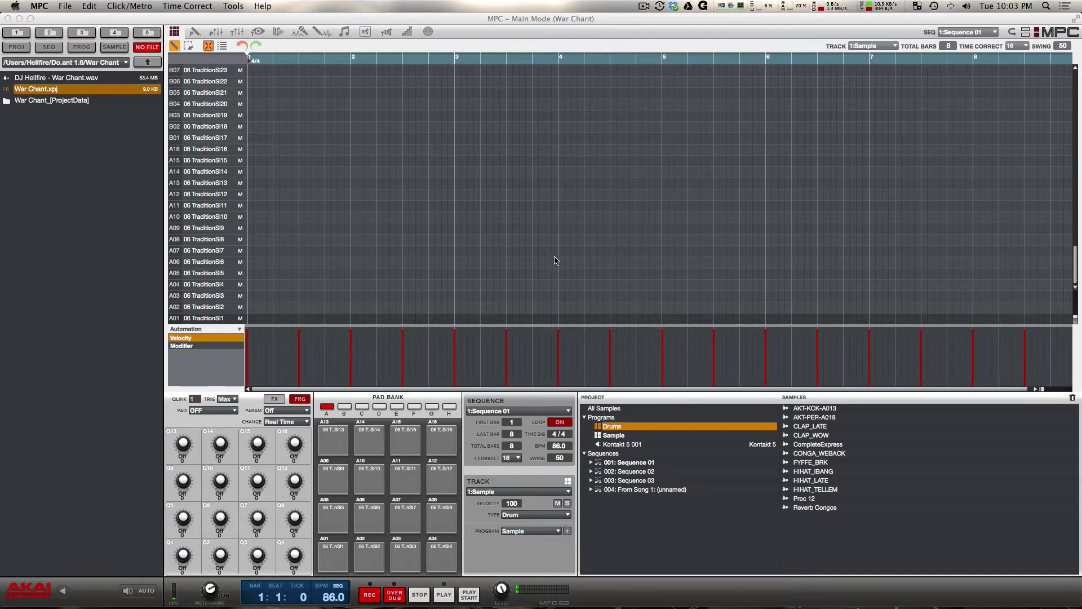
# Open the track mixer for Sequence 01 and view the mixes of Sequence 02, Sequence 03 and the From Song 1 sequence
pyautogui.click(236, 35)
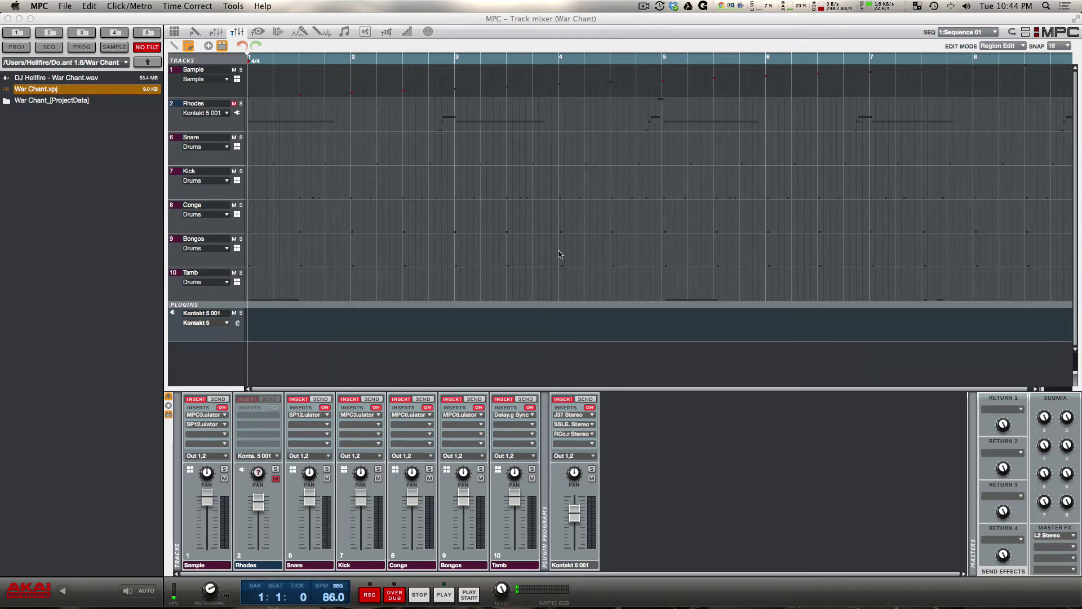
pyautogui.press('space')
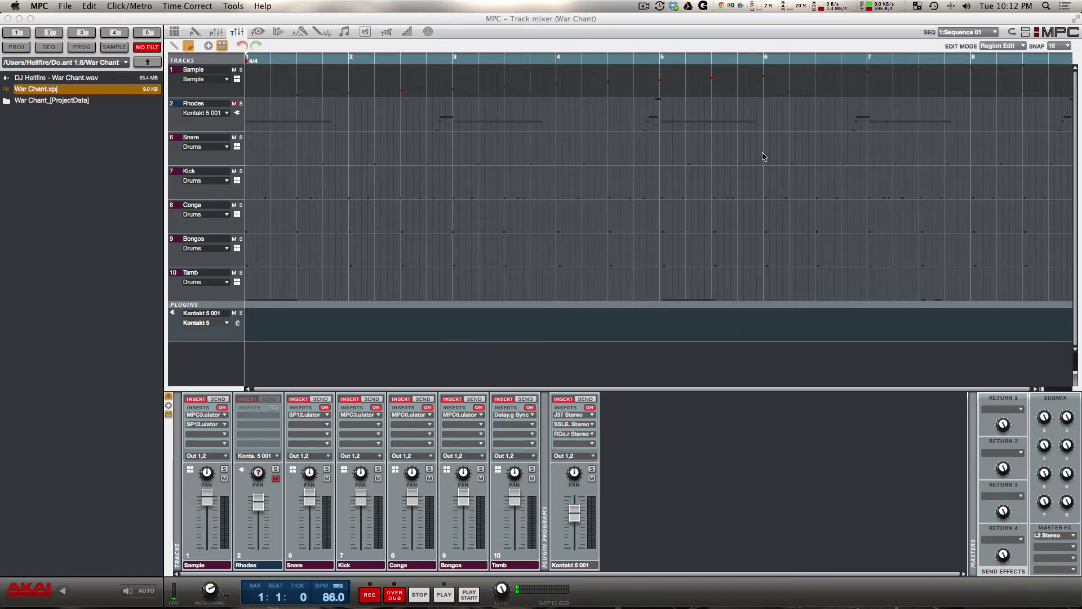
pyautogui.click(996, 32)
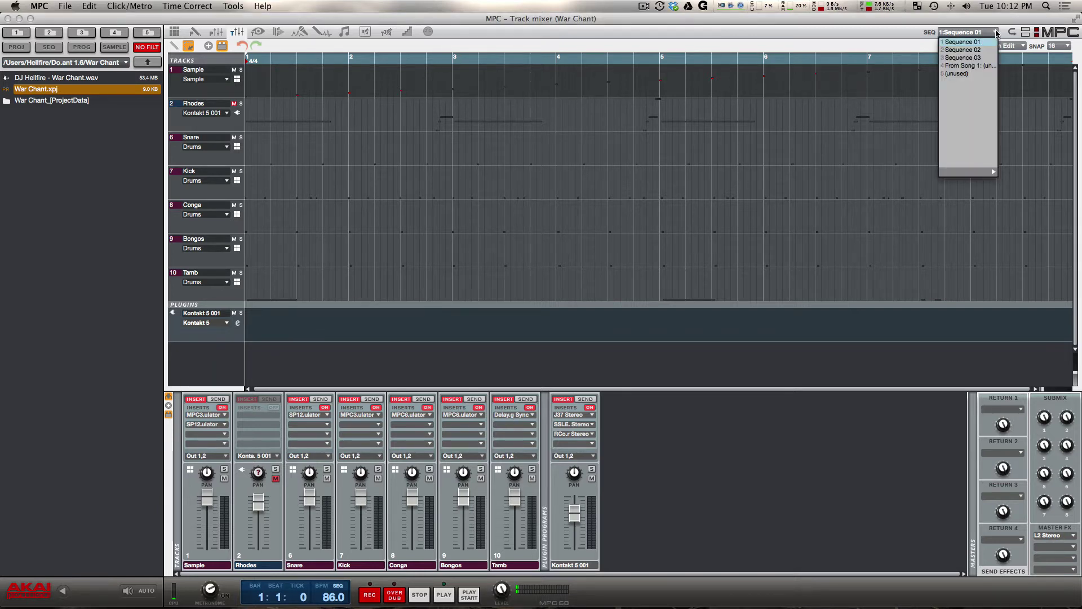
pyautogui.click(975, 50)
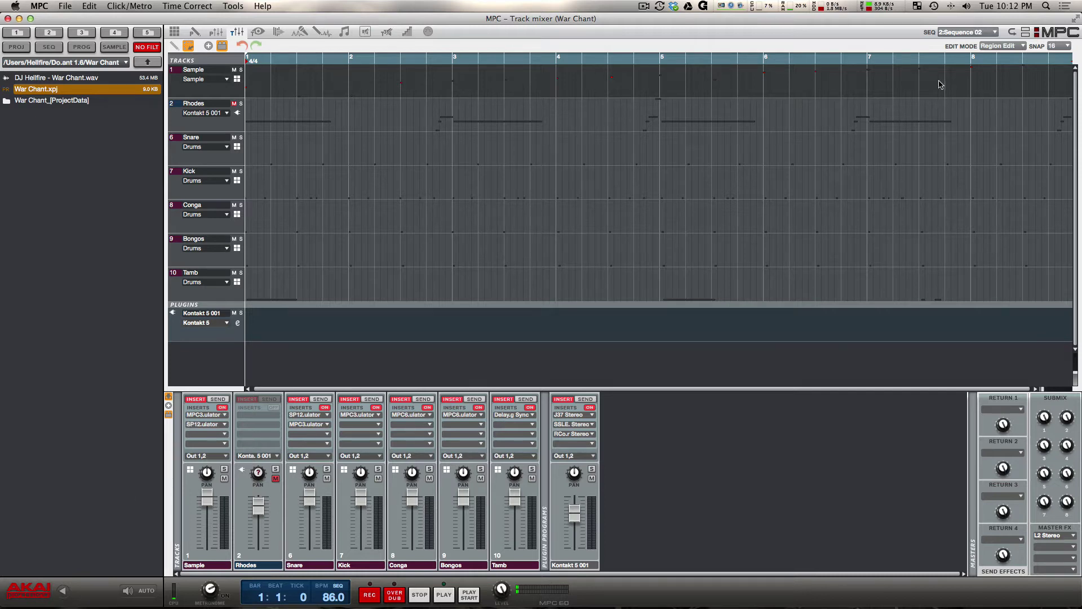
pyautogui.click(994, 33)
pyautogui.click(978, 58)
pyautogui.click(995, 34)
pyautogui.click(971, 65)
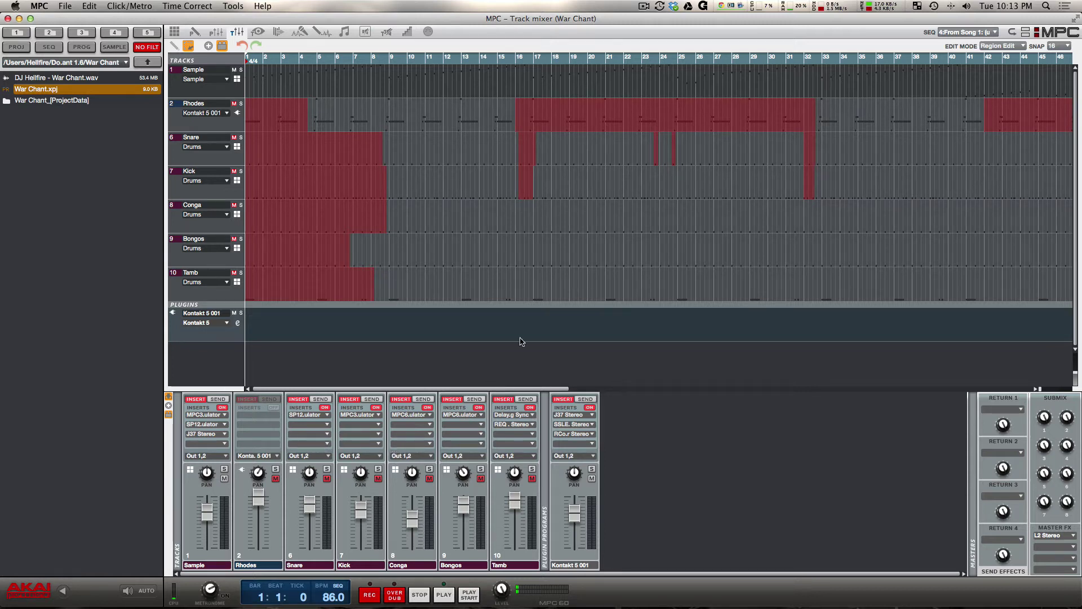
# Compare the mixer inserts and levels across Sequences 03, 02, 01 and From Song 1 again, ending on Sequence 01
pyautogui.click(1001, 31)
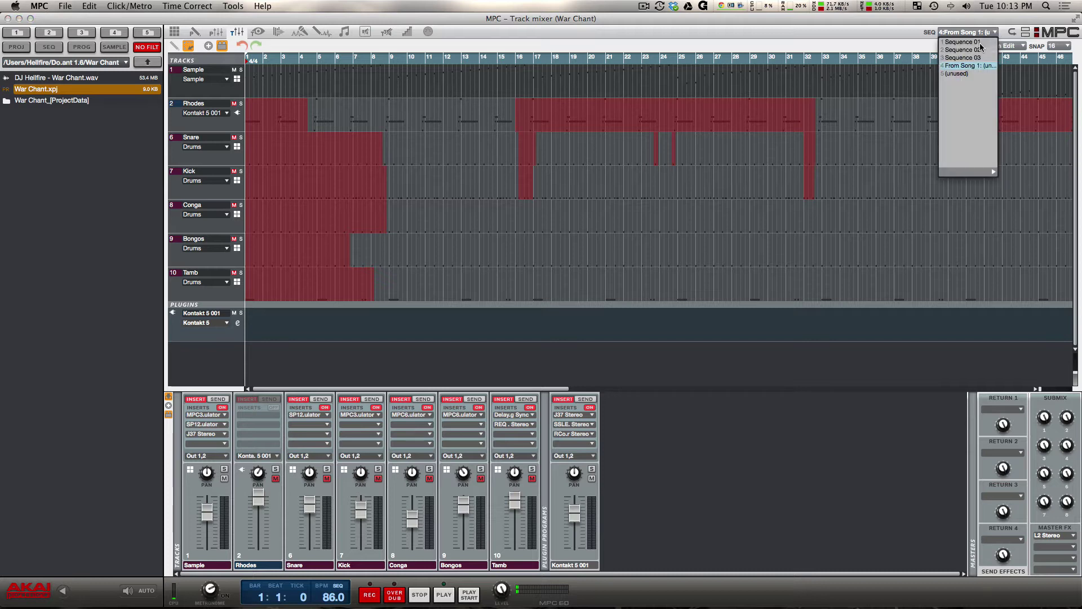
pyautogui.click(974, 58)
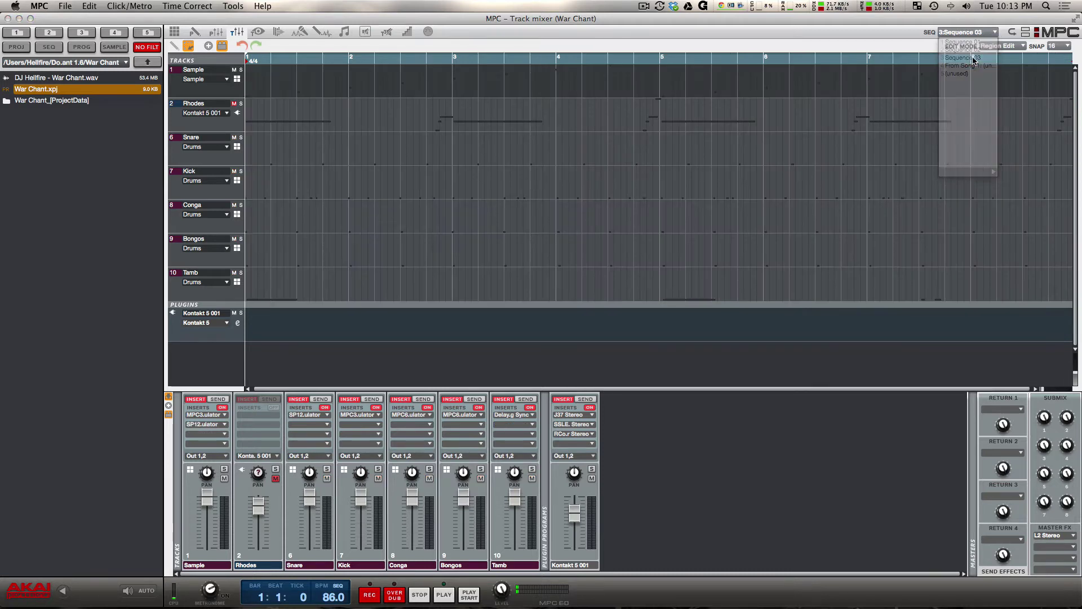
pyautogui.click(997, 32)
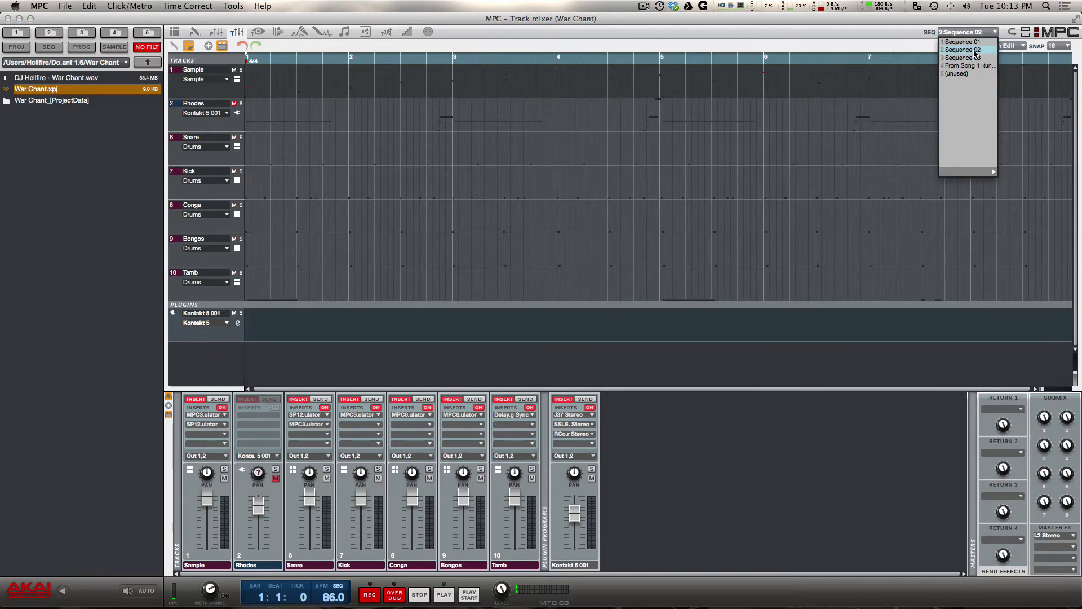
pyautogui.click(990, 51)
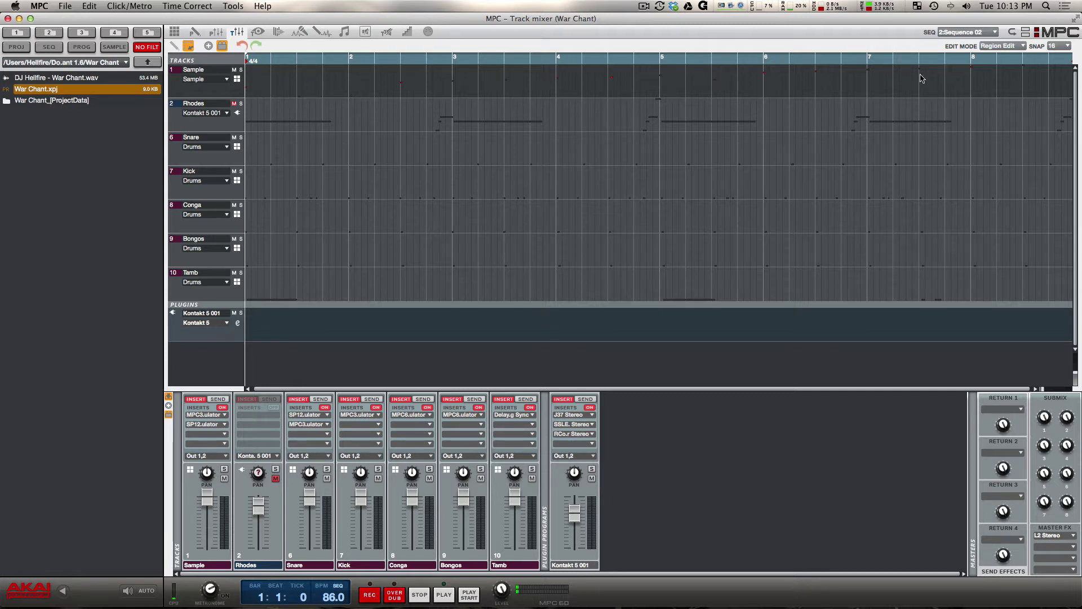
pyautogui.click(996, 34)
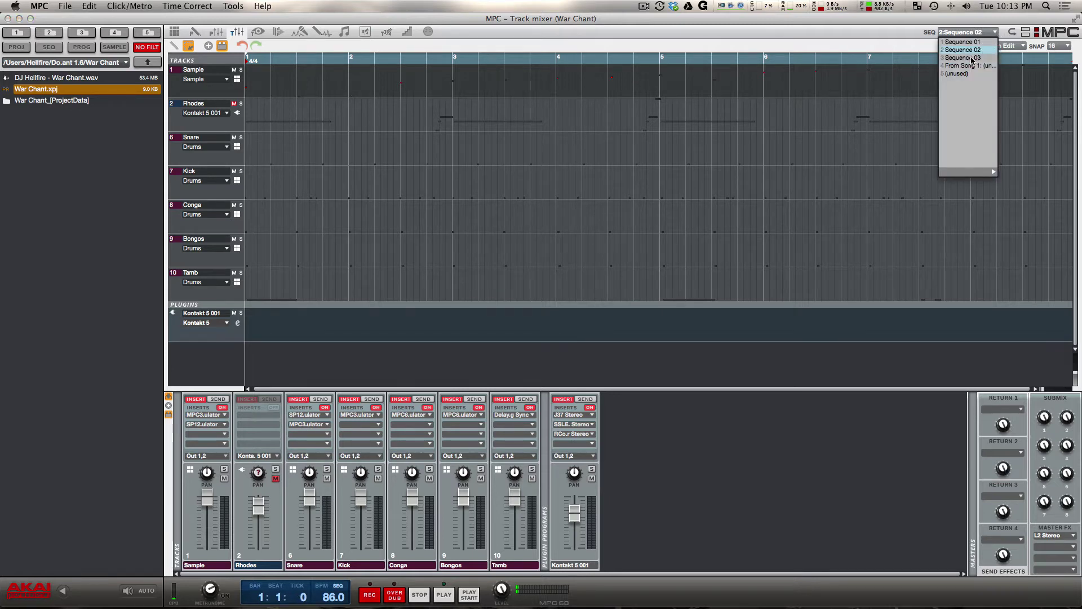
pyautogui.click(972, 59)
pyautogui.click(996, 33)
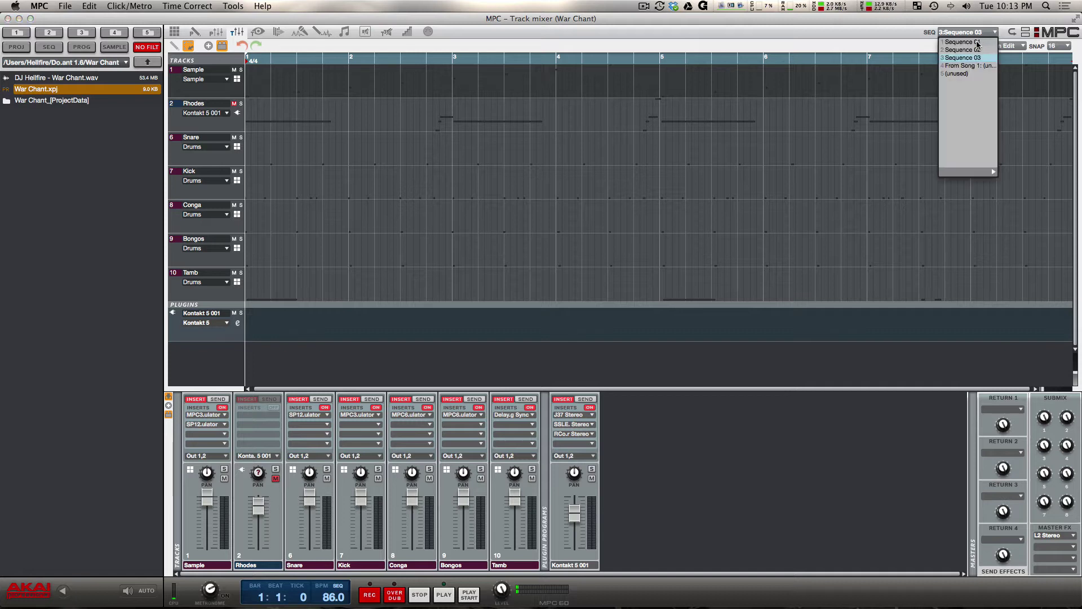
pyautogui.click(977, 43)
pyautogui.click(996, 32)
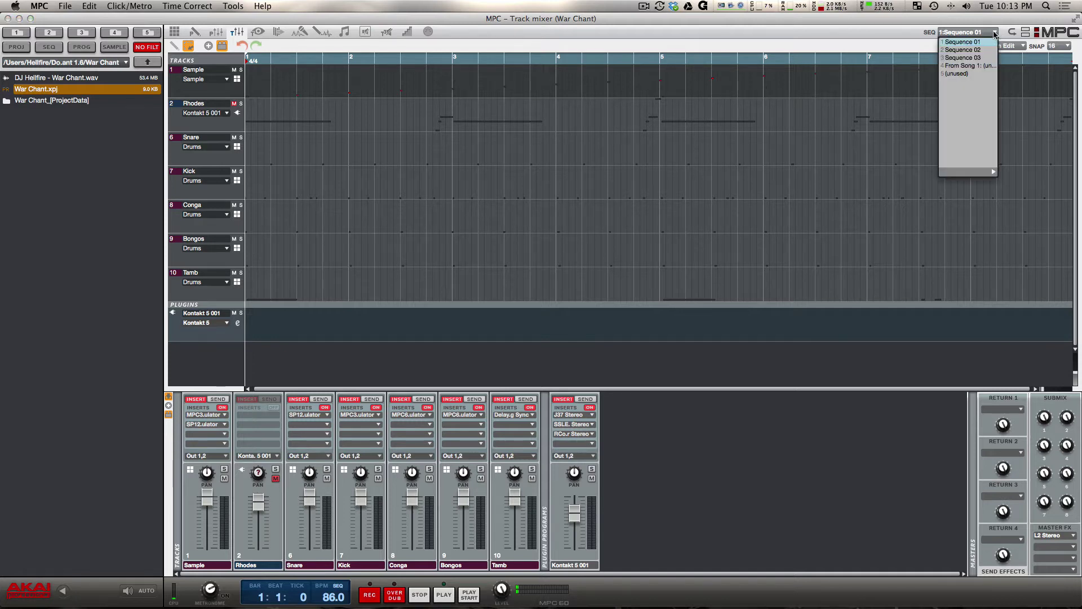
pyautogui.click(971, 58)
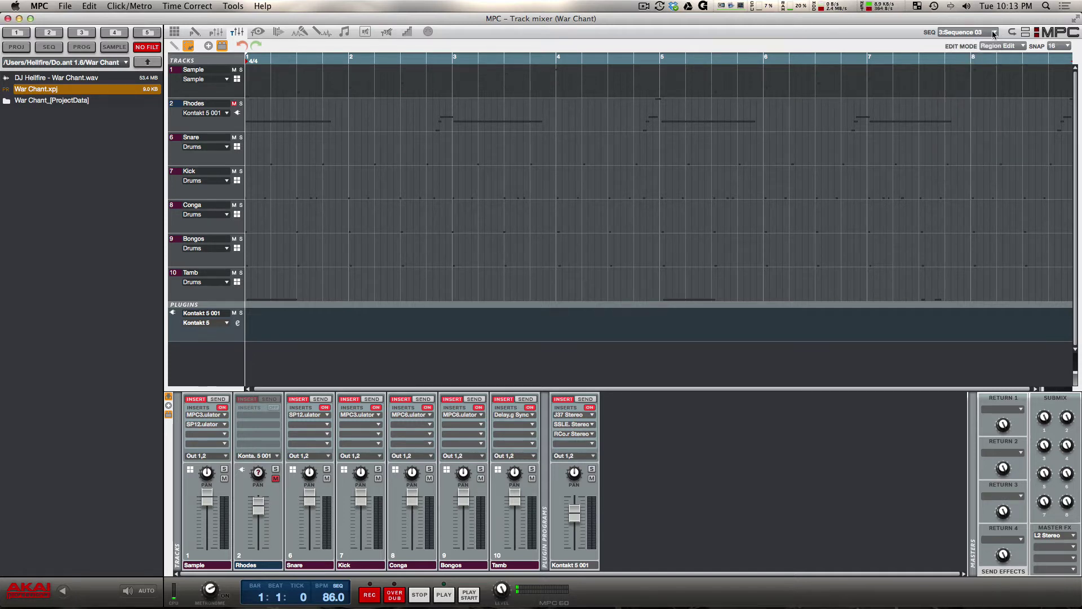
pyautogui.click(994, 33)
pyautogui.click(966, 66)
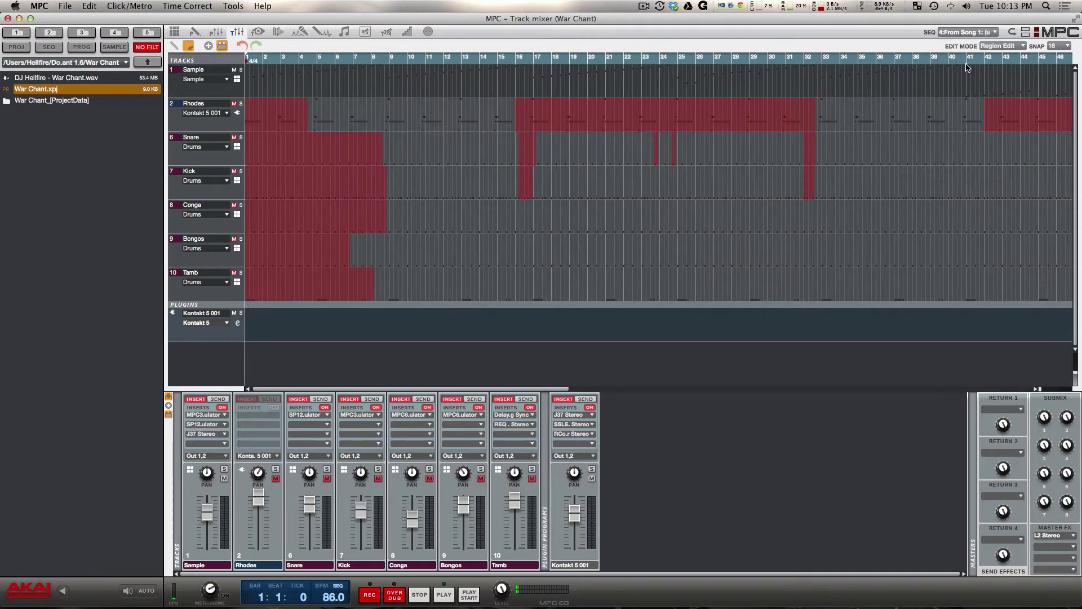
pyautogui.click(995, 32)
pyautogui.click(980, 44)
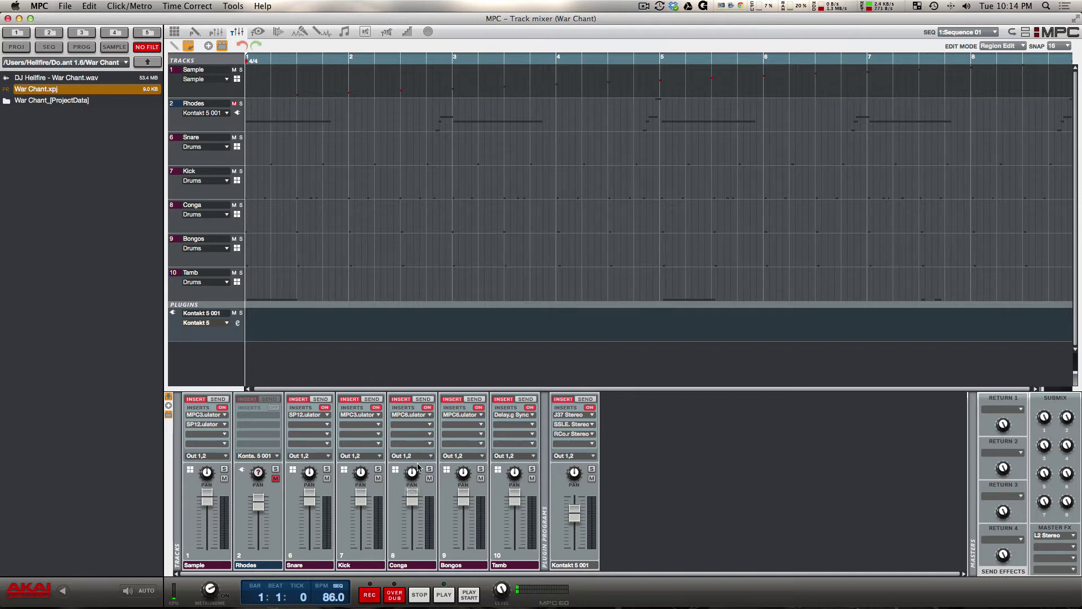
# View Sequence 01 in Main Mode to check the project's programs, and return to the track mixer
pyautogui.moveTo(412, 469)
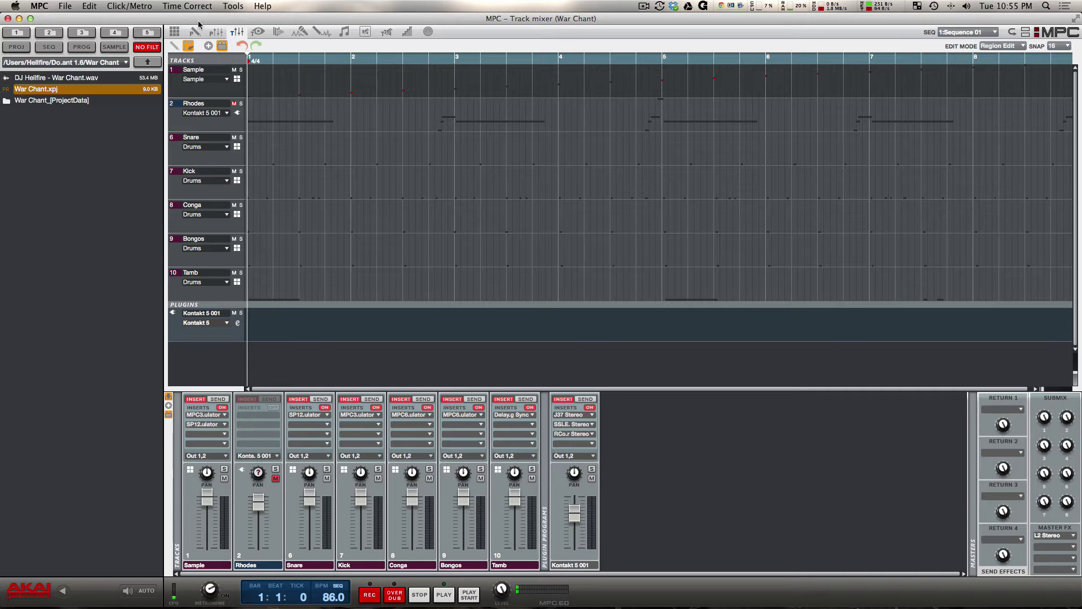
pyautogui.click(174, 32)
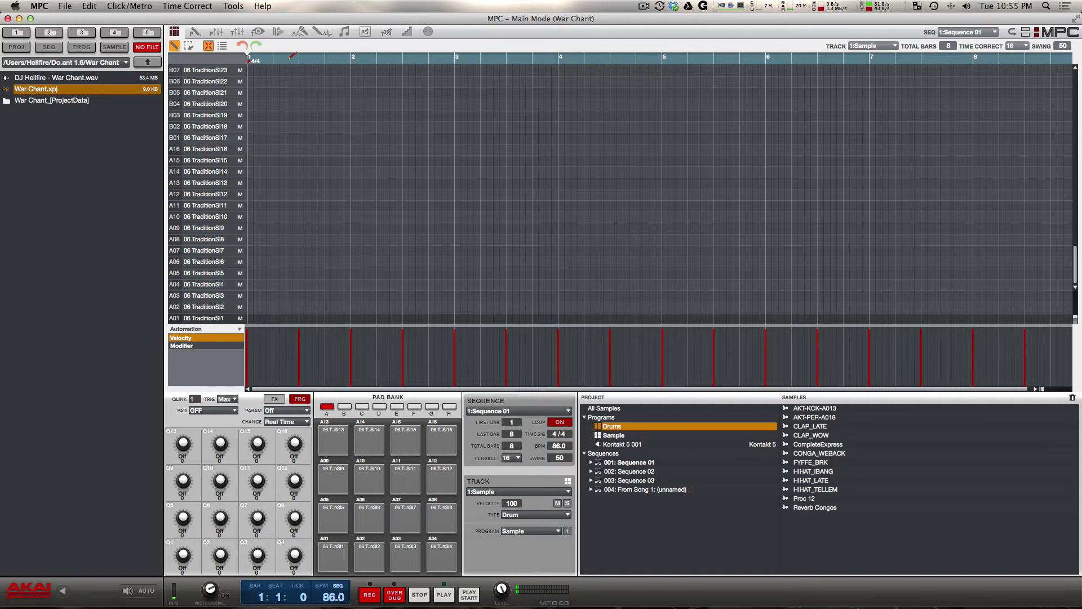
pyautogui.click(238, 32)
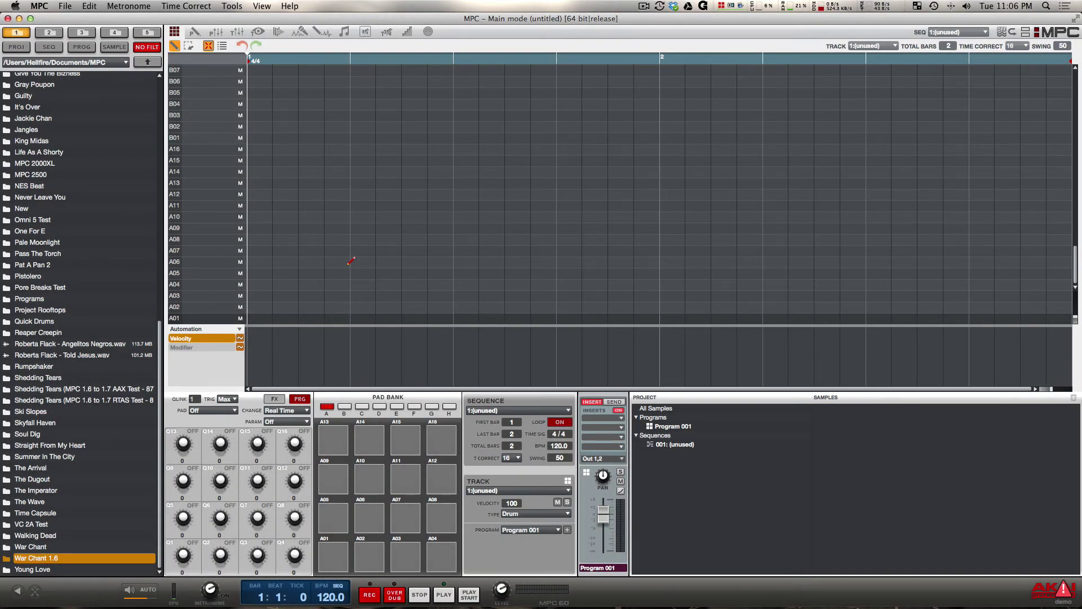
# Load the War Chant.xpj project from the War Chant 1.6 folder and accept importing the older project data
pyautogui.doubleClick(38, 558)
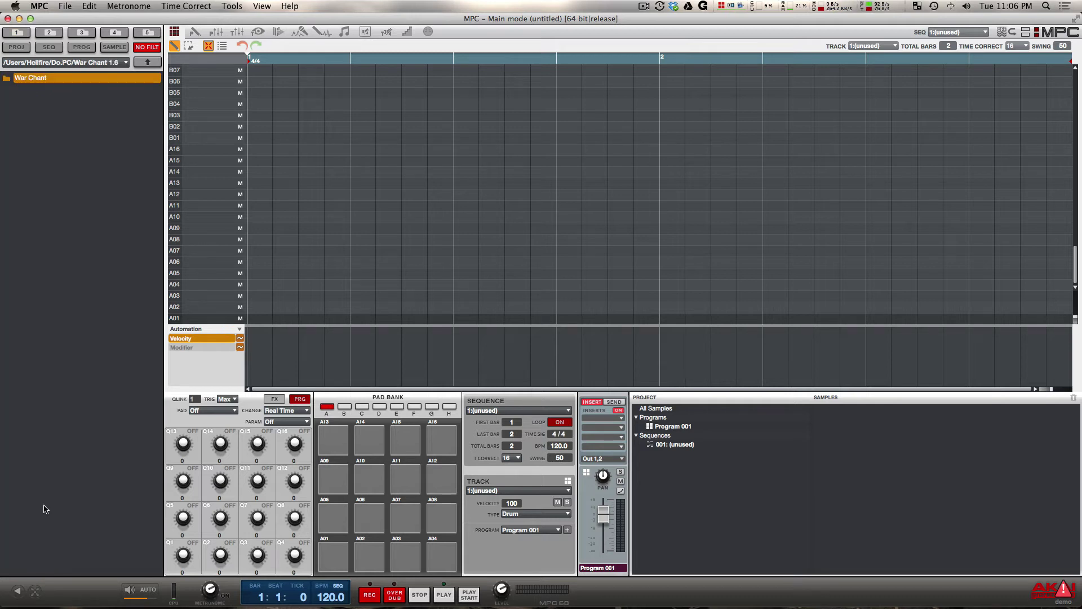
pyautogui.doubleClick(45, 78)
pyautogui.doubleClick(43, 89)
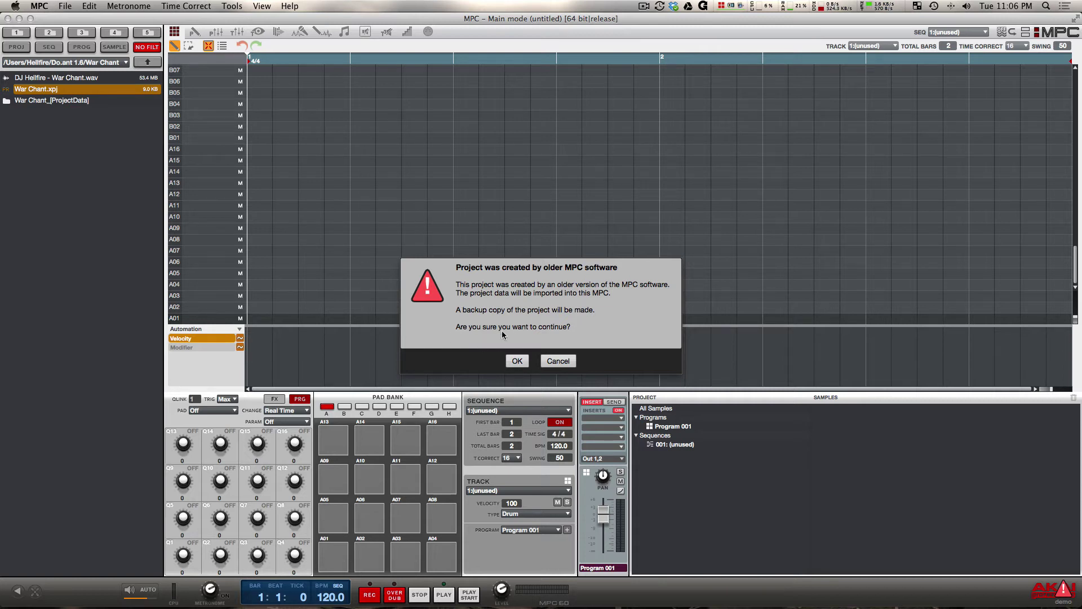
pyautogui.click(517, 361)
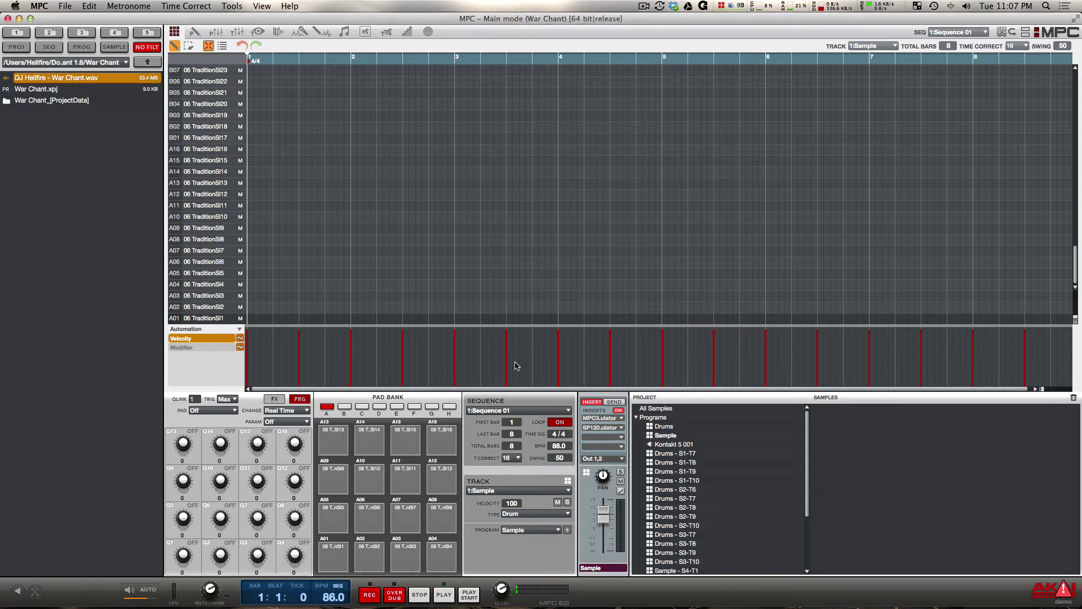
# Examine the list of imported programs in the project, including the additional Drums and Sample programs
pyautogui.scroll(-1, 682, 458)
pyautogui.scroll(-1, 683, 458)
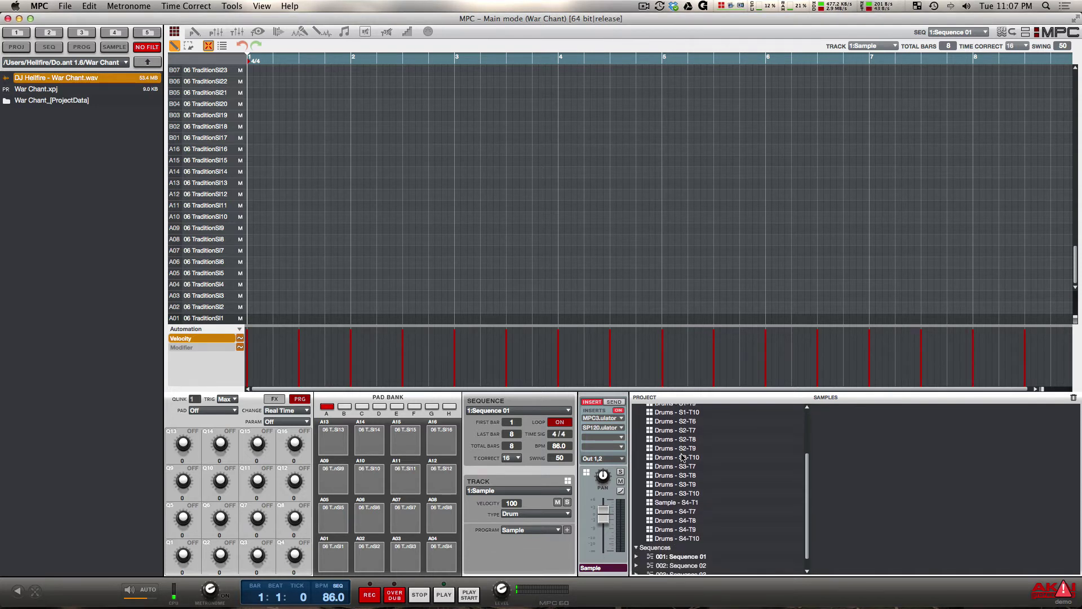
pyautogui.scroll(2, 683, 458)
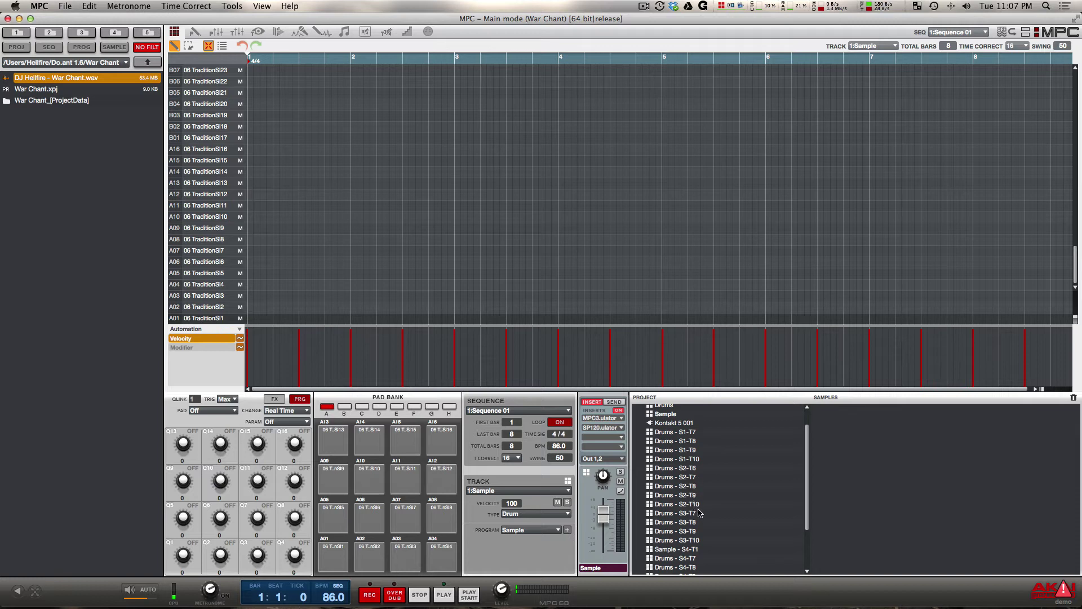
pyautogui.scroll(-3, 685, 526)
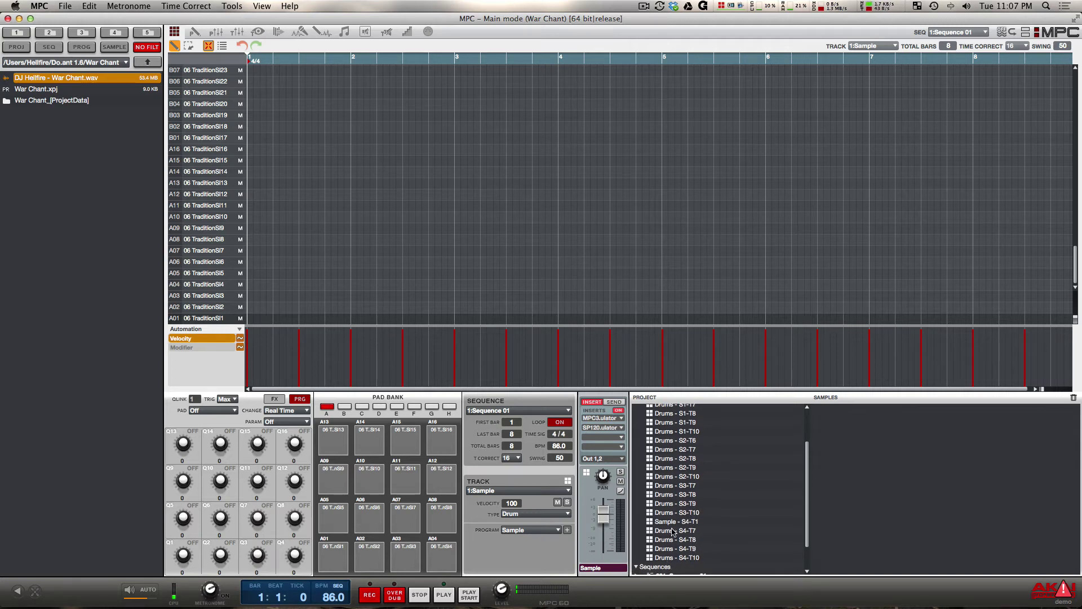
pyautogui.scroll(5, 683, 529)
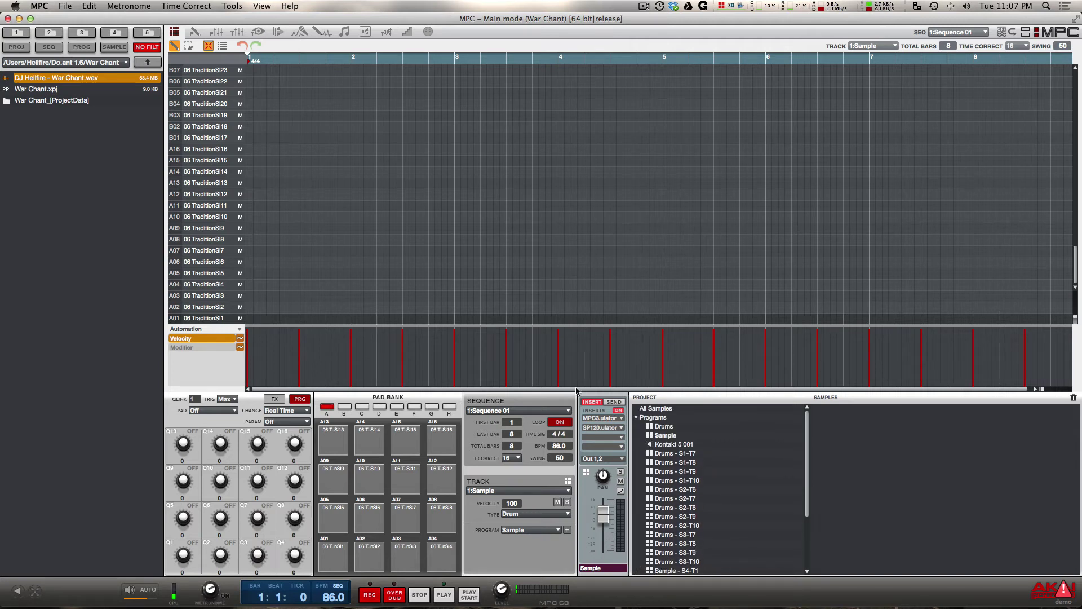
# In the track mixer, turn on the inserts of the Kontakt 5 001 program and hide the unused programs
pyautogui.click(239, 32)
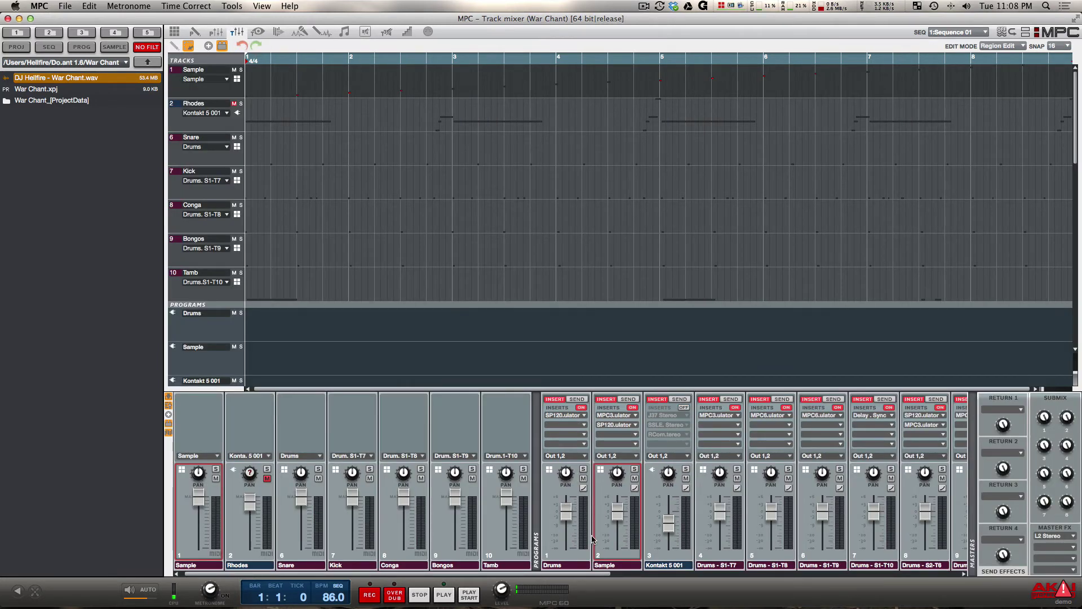
pyautogui.hscroll(-2, 591, 539)
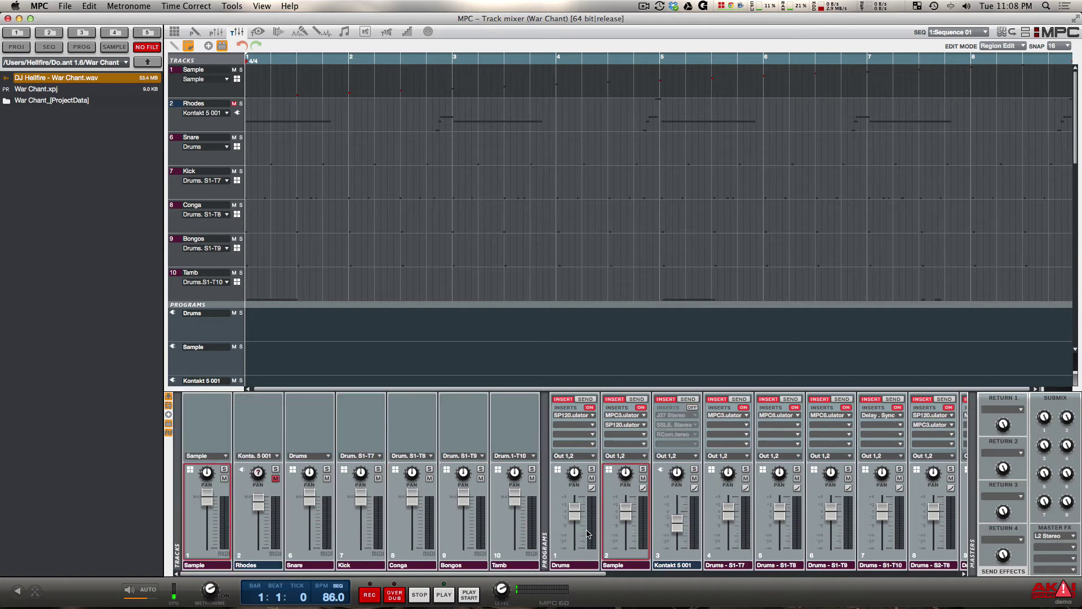
pyautogui.hscroll(10, 587, 533)
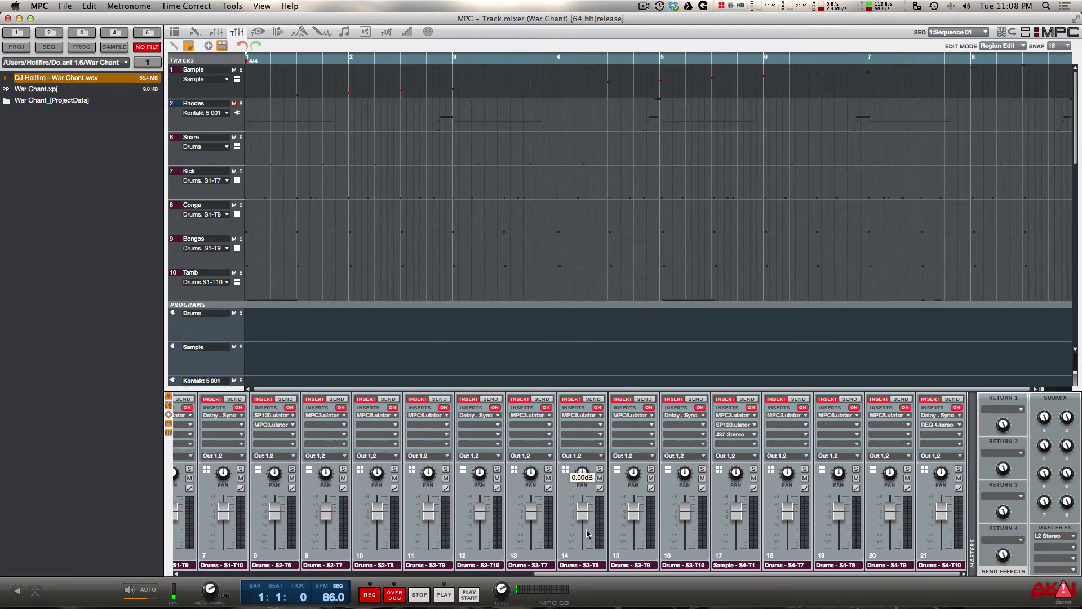
pyautogui.hscroll(-10, 586, 534)
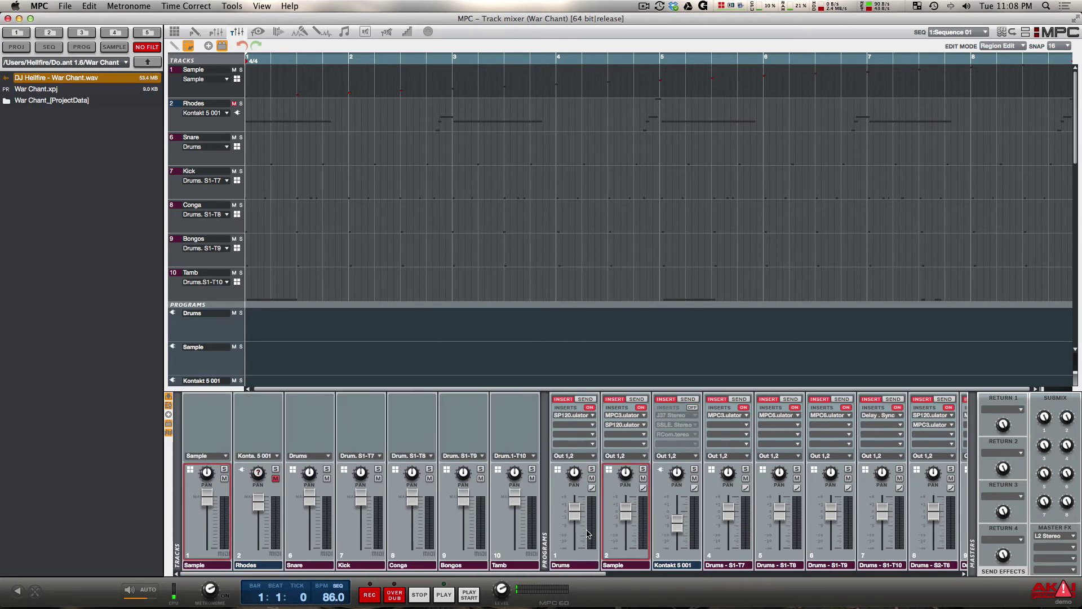
pyautogui.click(692, 408)
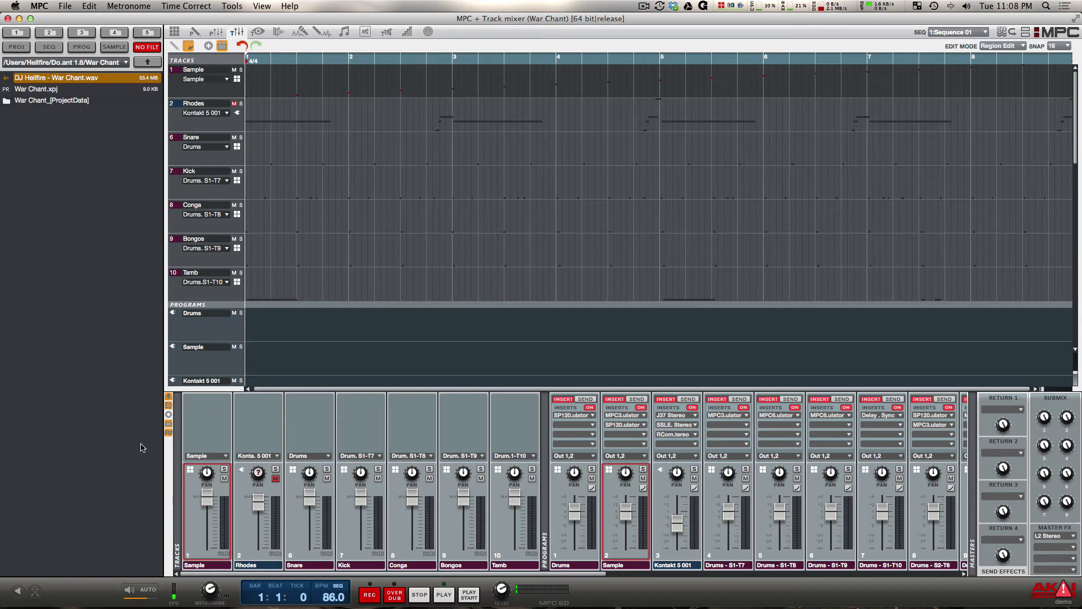
pyautogui.click(168, 433)
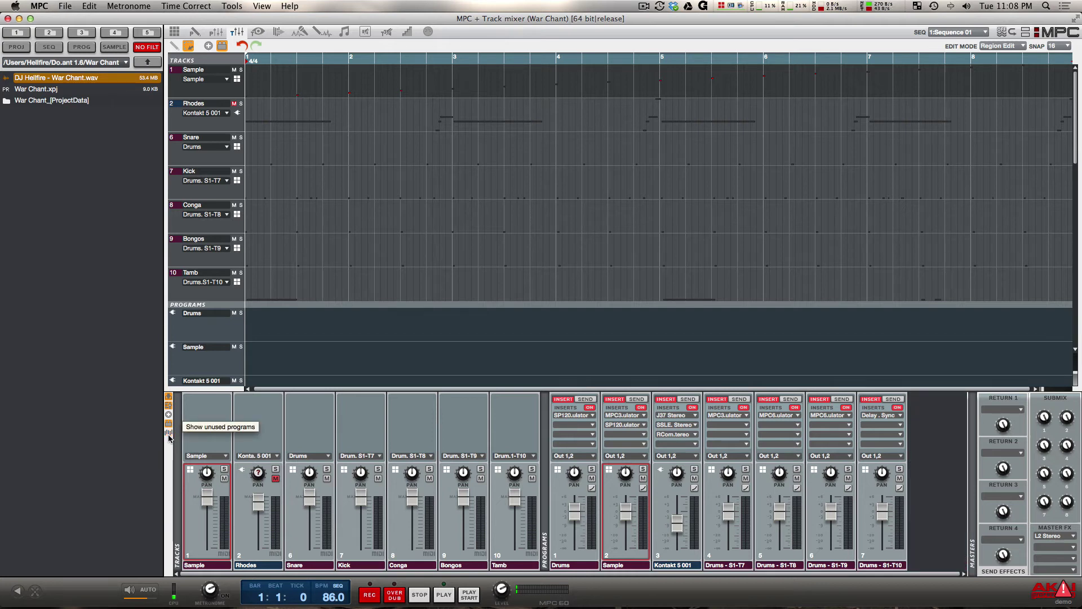
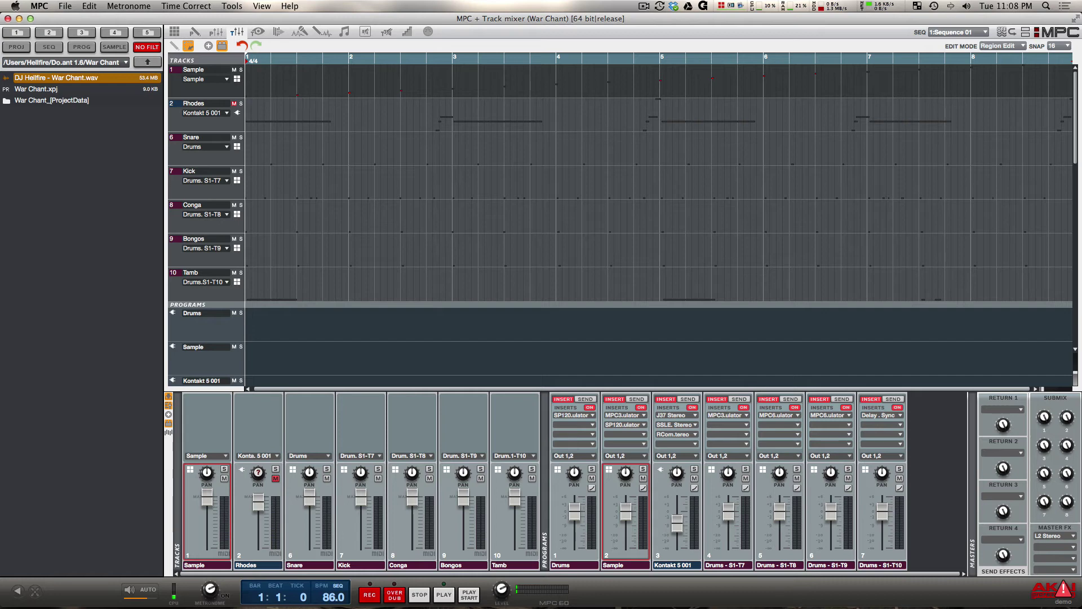
# Switch to Xee and place the 11.03.15 PM mixer screenshot directly above the current mixer strips for comparison
pyautogui.press('super+Tab')
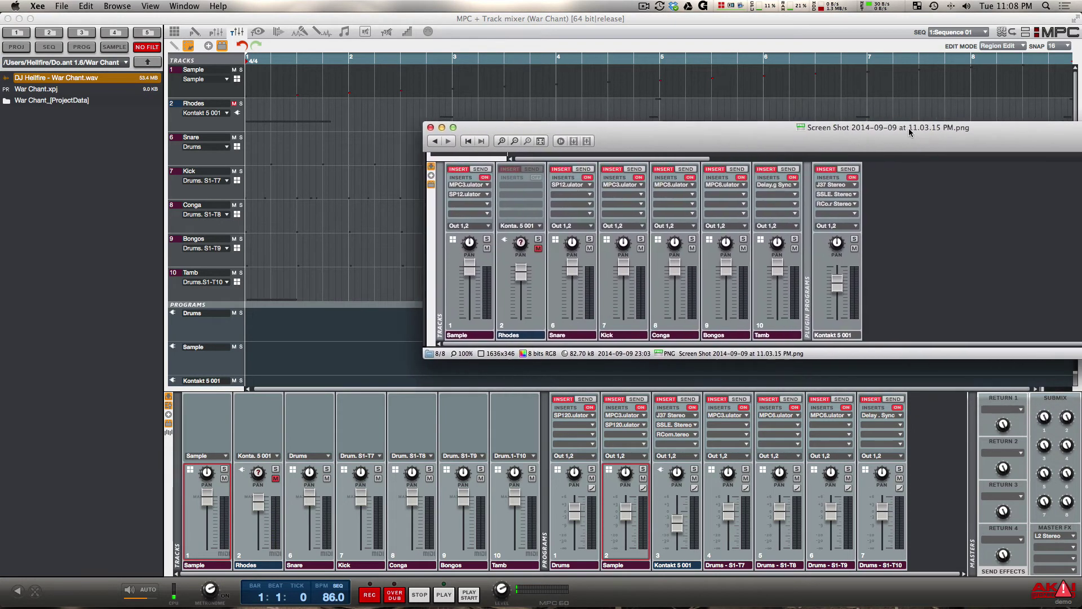
pyautogui.moveTo(909, 131); pyautogui.dragTo(646, 146)
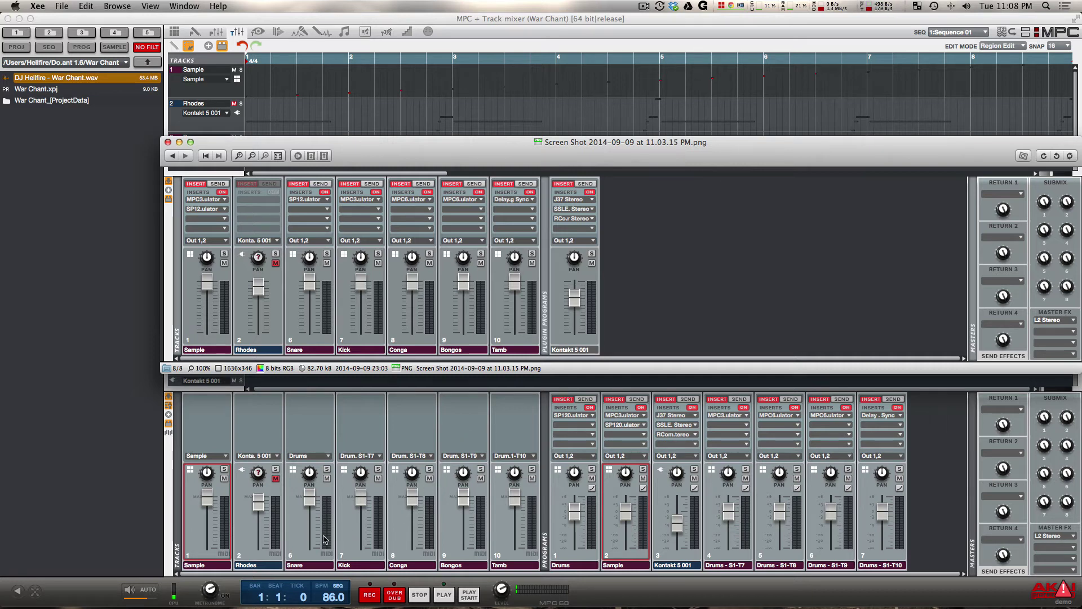
pyautogui.moveTo(346, 149); pyautogui.dragTo(349, 126)
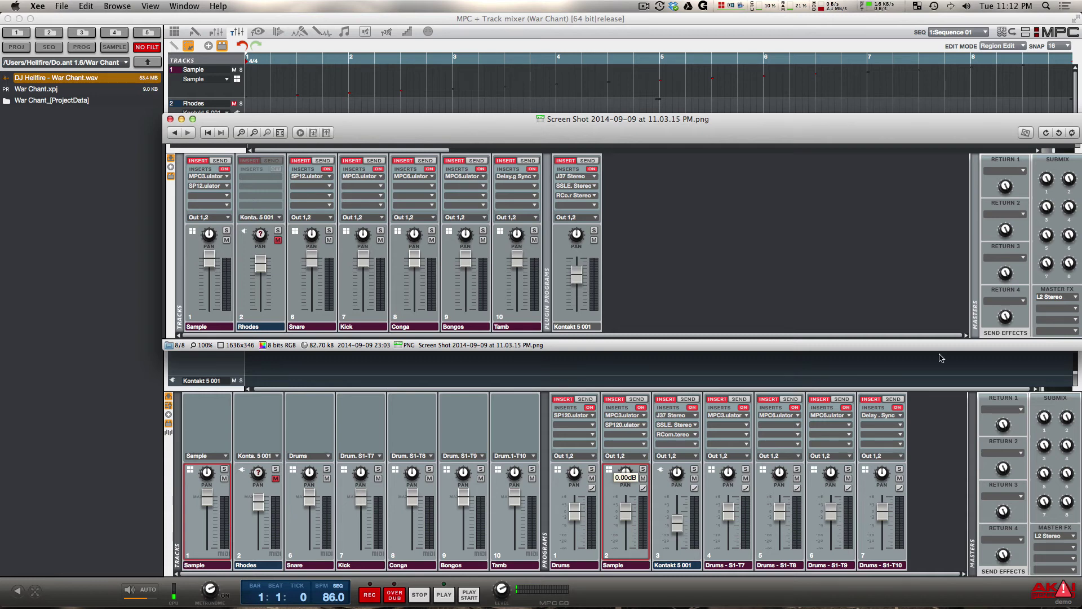
# Return to MPC, switch to Sequence 02 and examine the programs and inserts assigned to its tracks
pyautogui.moveTo(516, 137); pyautogui.dragTo(667, 138)
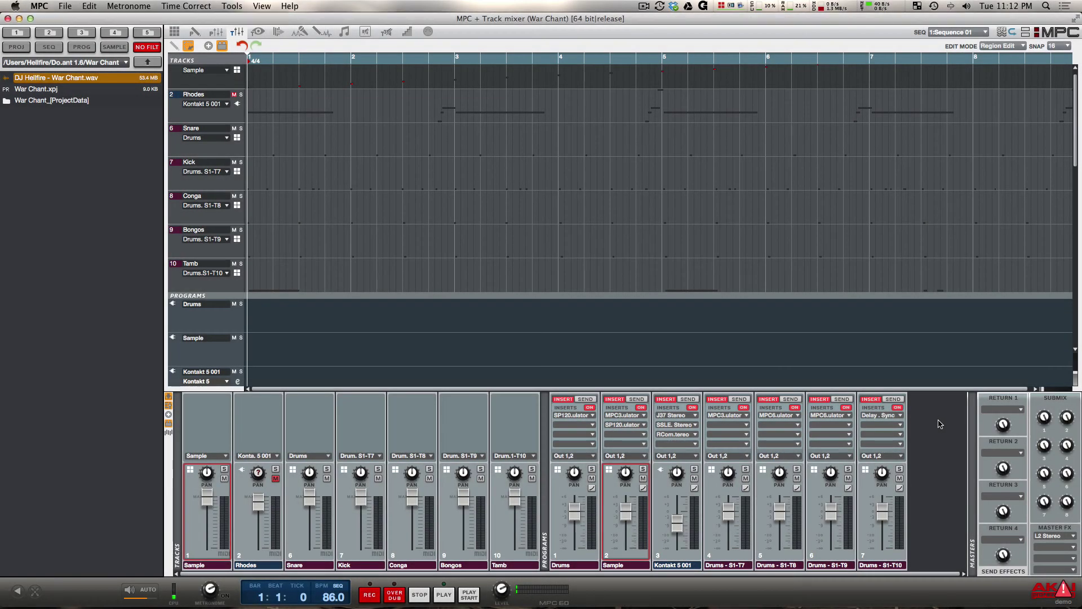
pyautogui.click(987, 32)
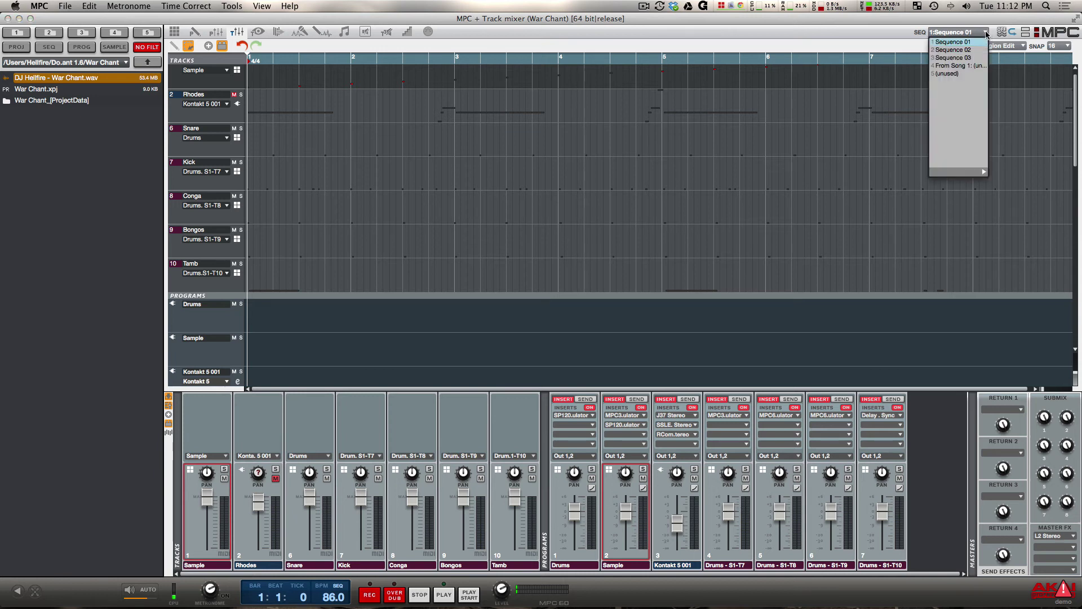
pyautogui.click(958, 49)
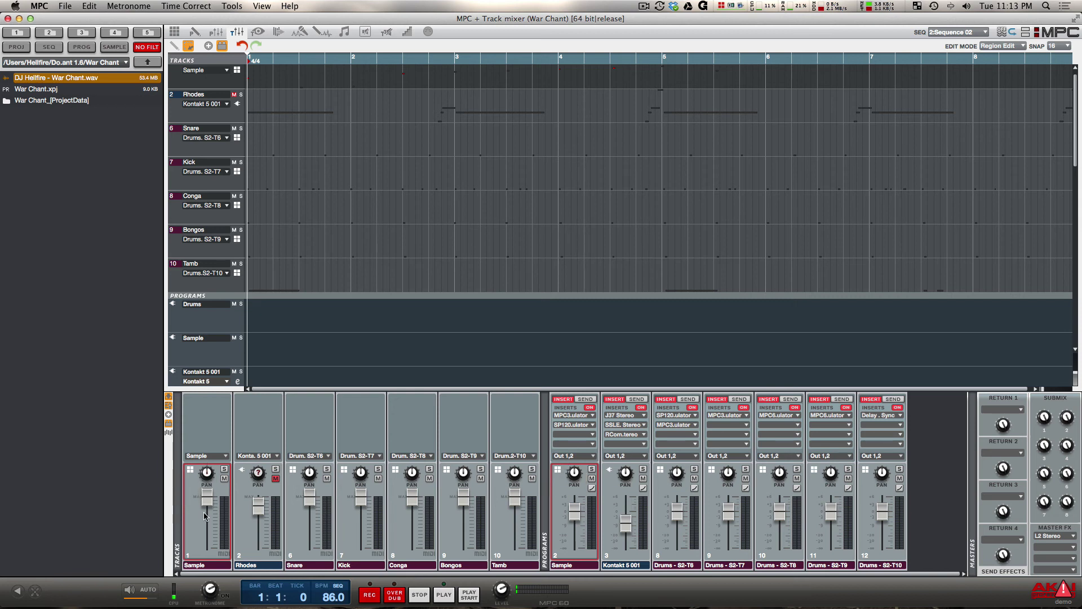
pyautogui.moveTo(210, 530)
pyautogui.moveTo(727, 481)
# Switch to Sequence 03 and examine the program assignments of its Snare, Kick and Conga tracks in the mixer
pyautogui.click(985, 32)
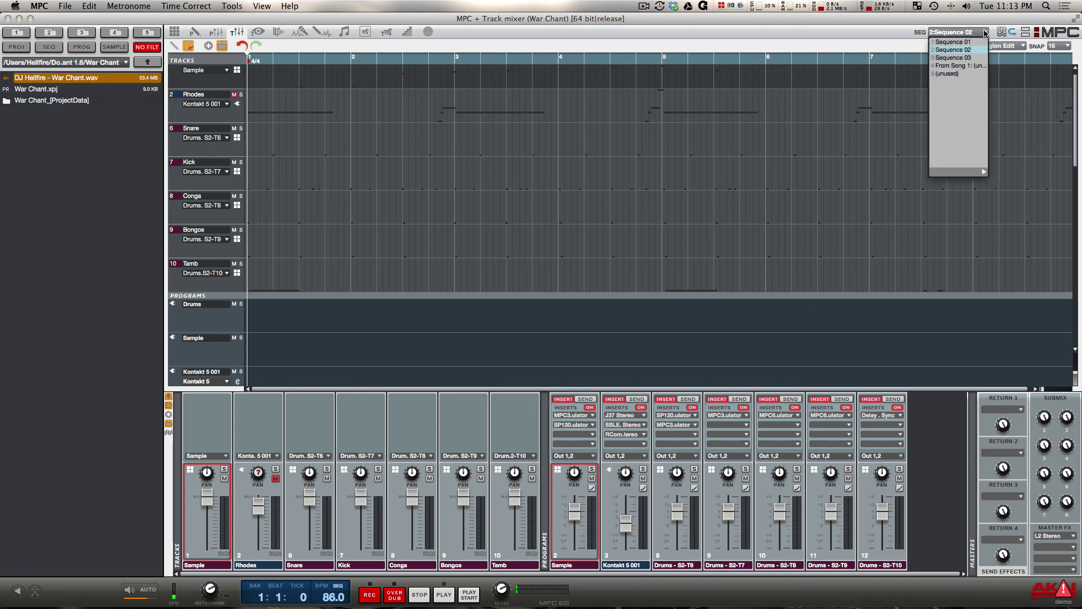
pyautogui.click(959, 58)
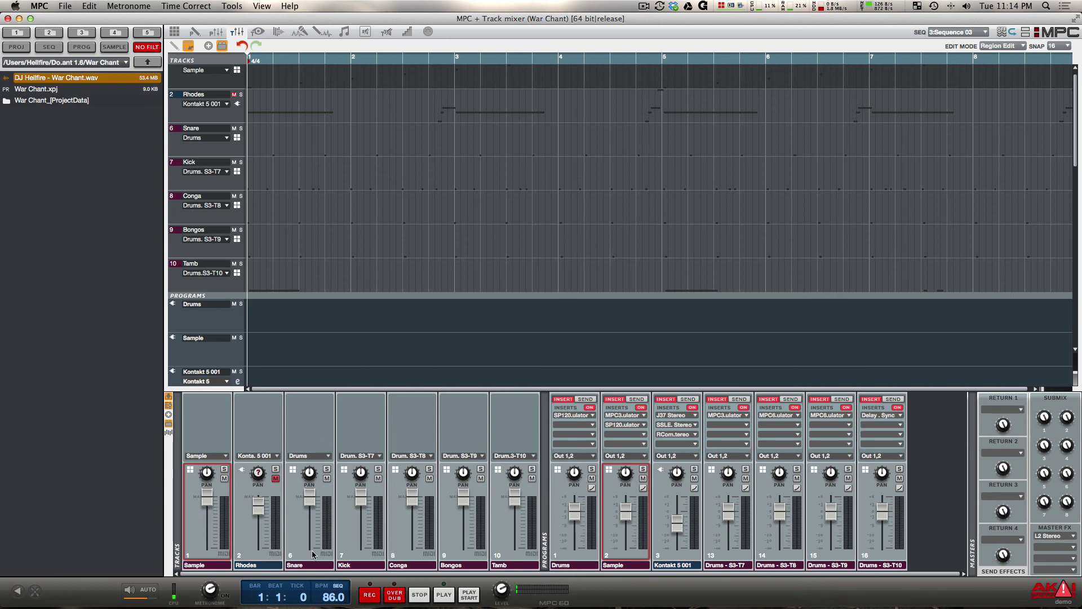
pyautogui.moveTo(307, 517)
pyautogui.moveTo(357, 523)
pyautogui.moveTo(314, 493)
pyautogui.moveTo(412, 480)
# Open the From Song 1 sequence and check the program assigned to its Sample track
pyautogui.click(987, 35)
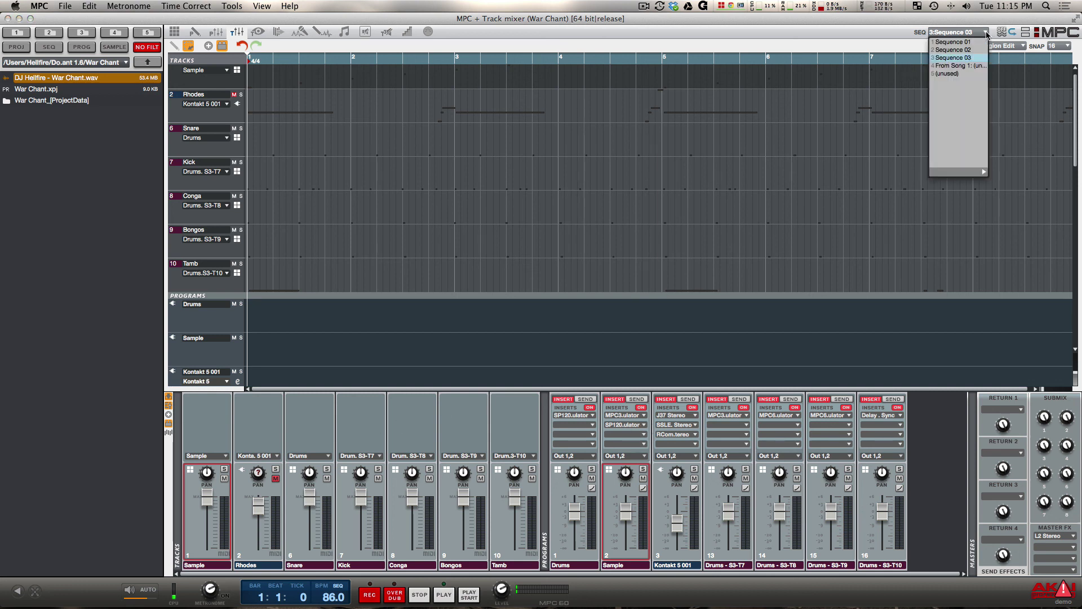
pyautogui.click(975, 67)
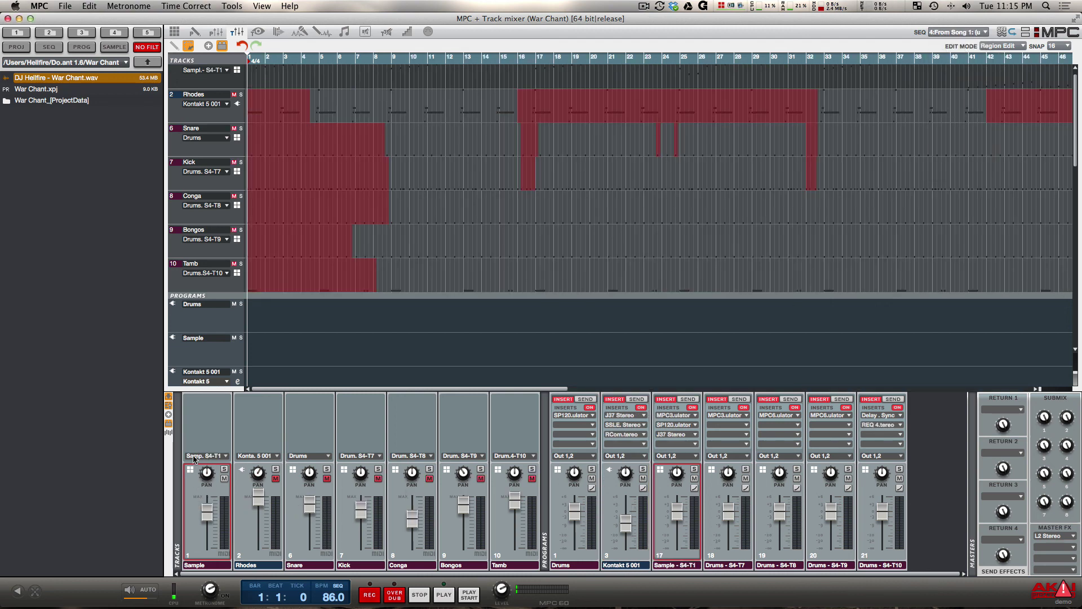
pyautogui.moveTo(210, 479)
# Go back to Sequence 02 and then return to the From Song 1 sequence to compare their mixer setups
pyautogui.click(987, 33)
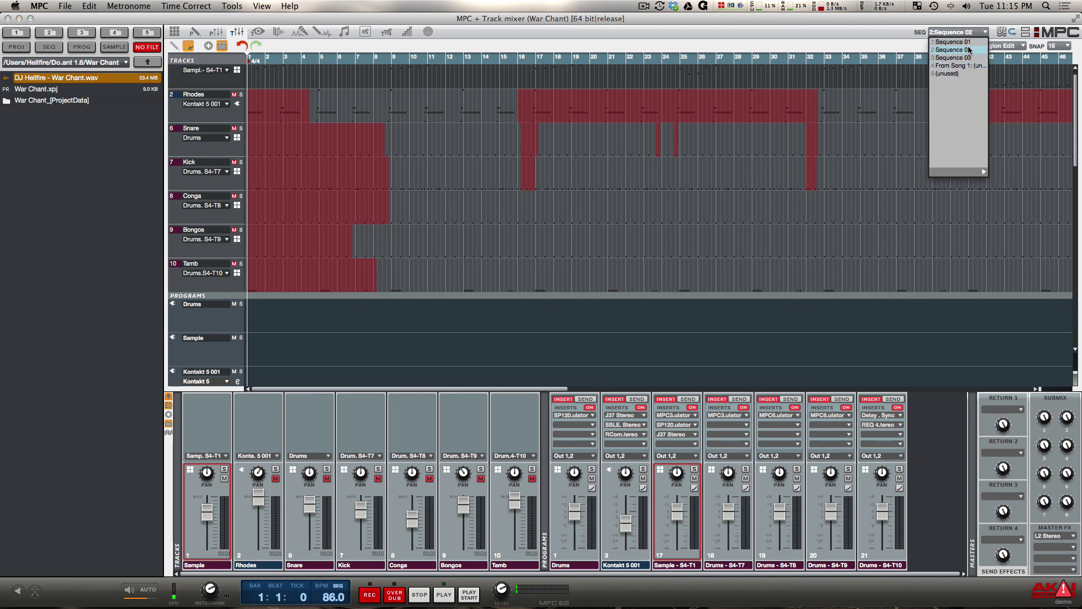
pyautogui.click(966, 50)
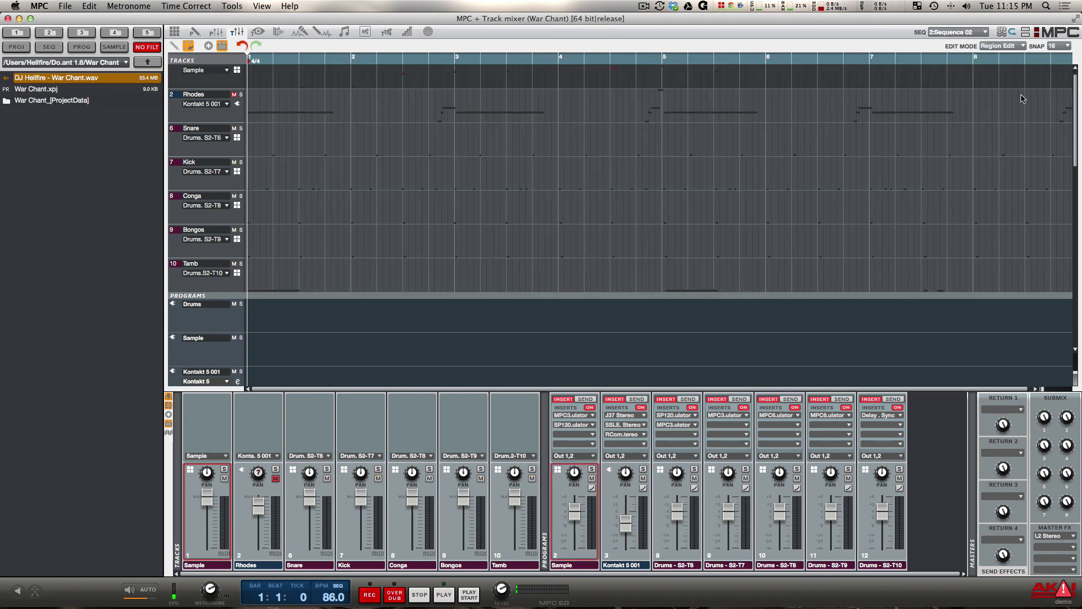
pyautogui.click(985, 33)
pyautogui.click(973, 68)
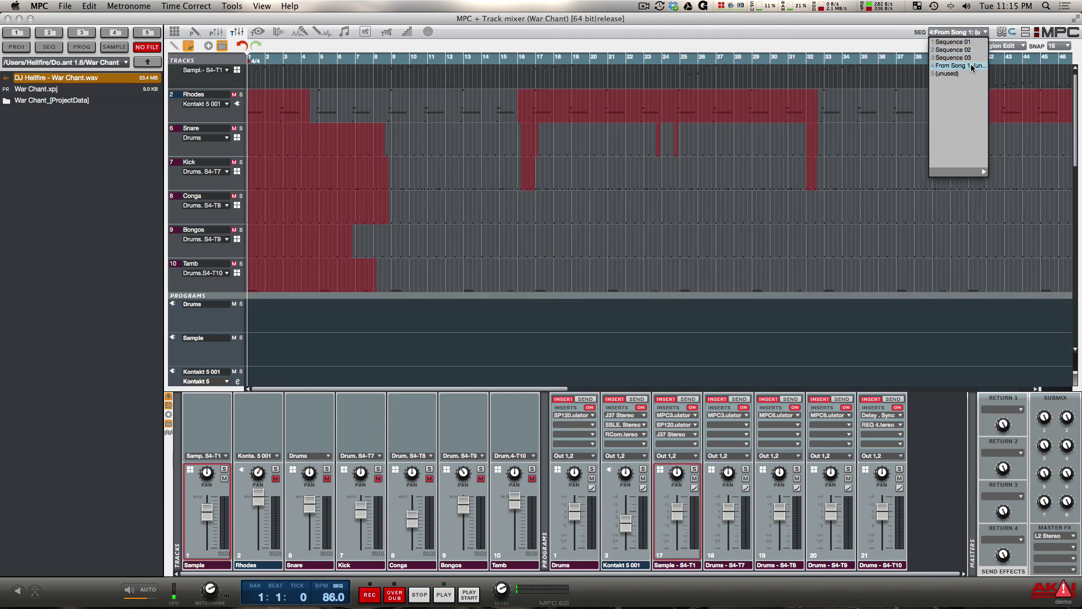